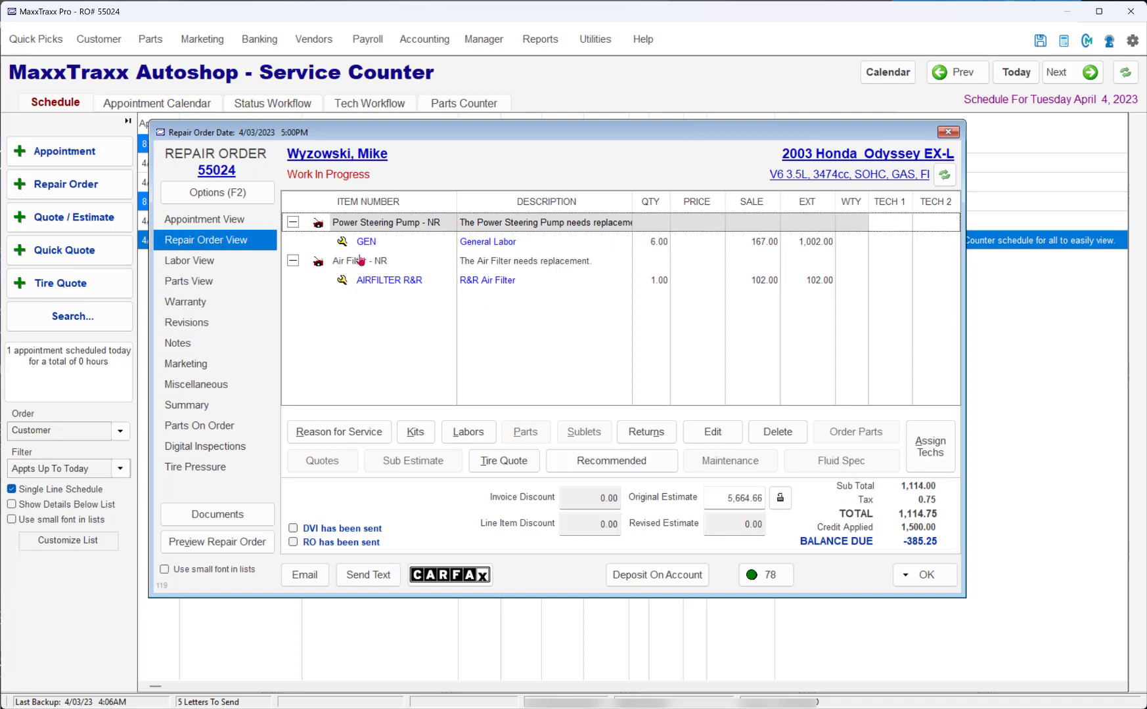
Step: Open the PartsTech catalog for the General Labor line under Power Steering Pump and search for "power steering pump"
{"action": "left_click", "coordinate": [366, 243]}
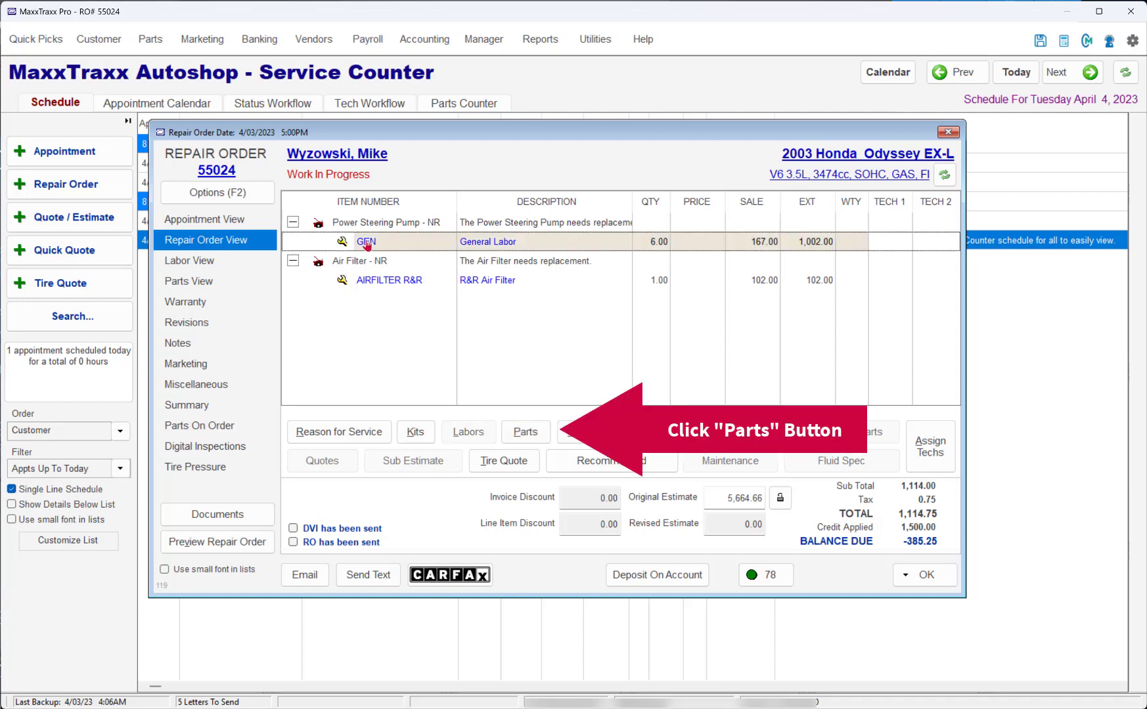
{"action": "left_click", "coordinate": [531, 431]}
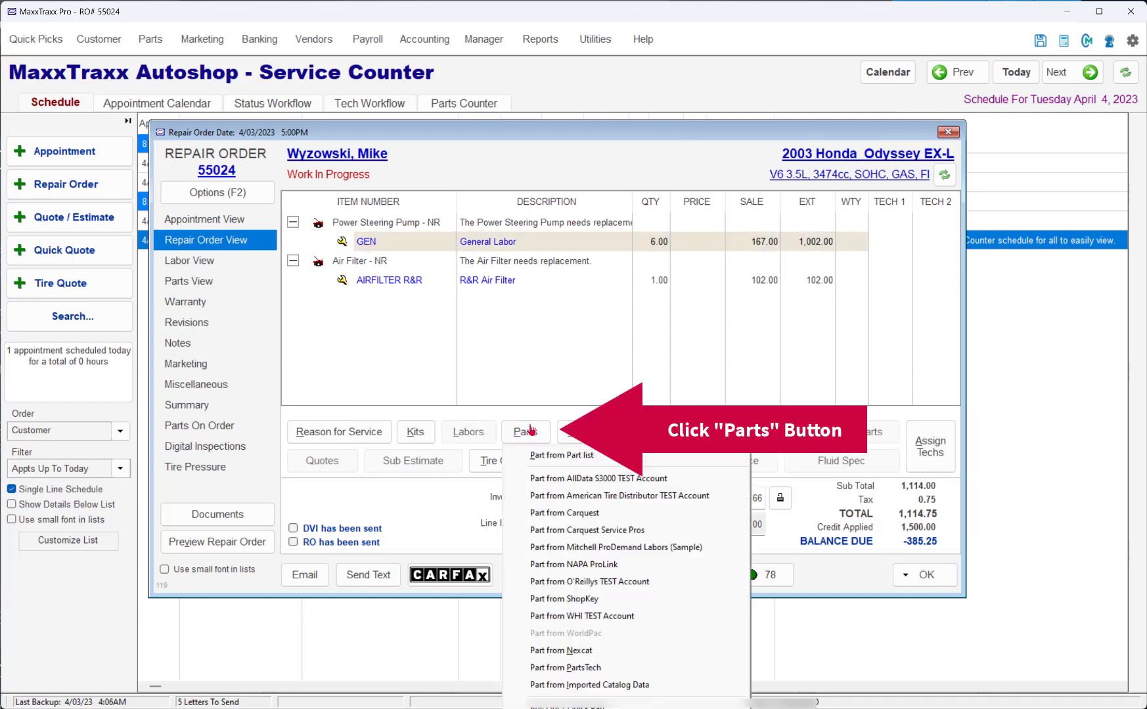
{"action": "left_click", "coordinate": [678, 673]}
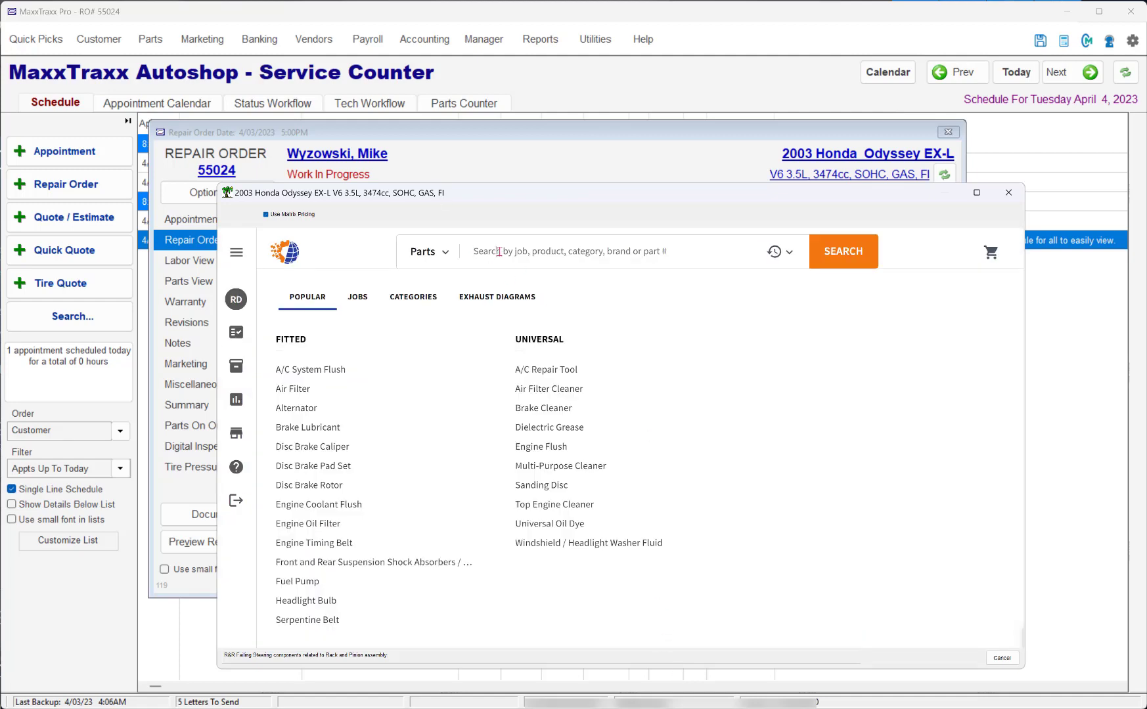
{"action": "left_click", "coordinate": [499, 251]}
{"action": "type", "text": "power steering pump"}
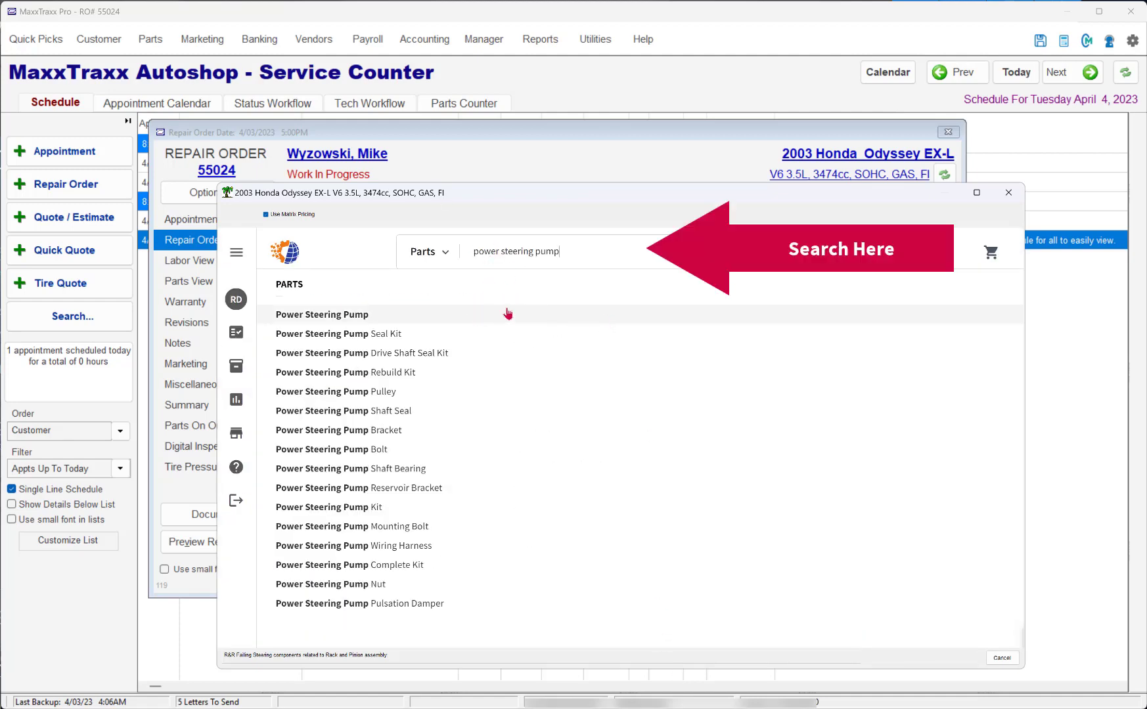
{"action": "left_click", "coordinate": [869, 251]}
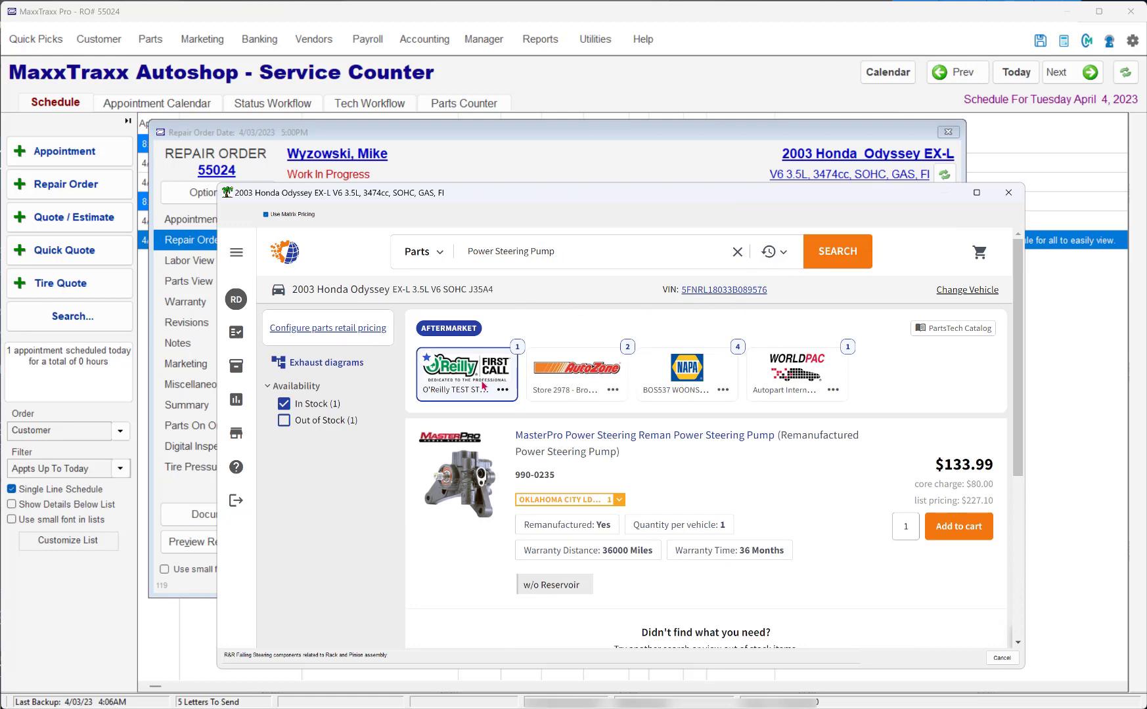
Step: Compare the AutoZone, NAPA and Worldpac pump offers, and add O'Reilly's MasterPro reman power steering pump 990-0235 to the cart
{"action": "left_click", "coordinate": [577, 389]}
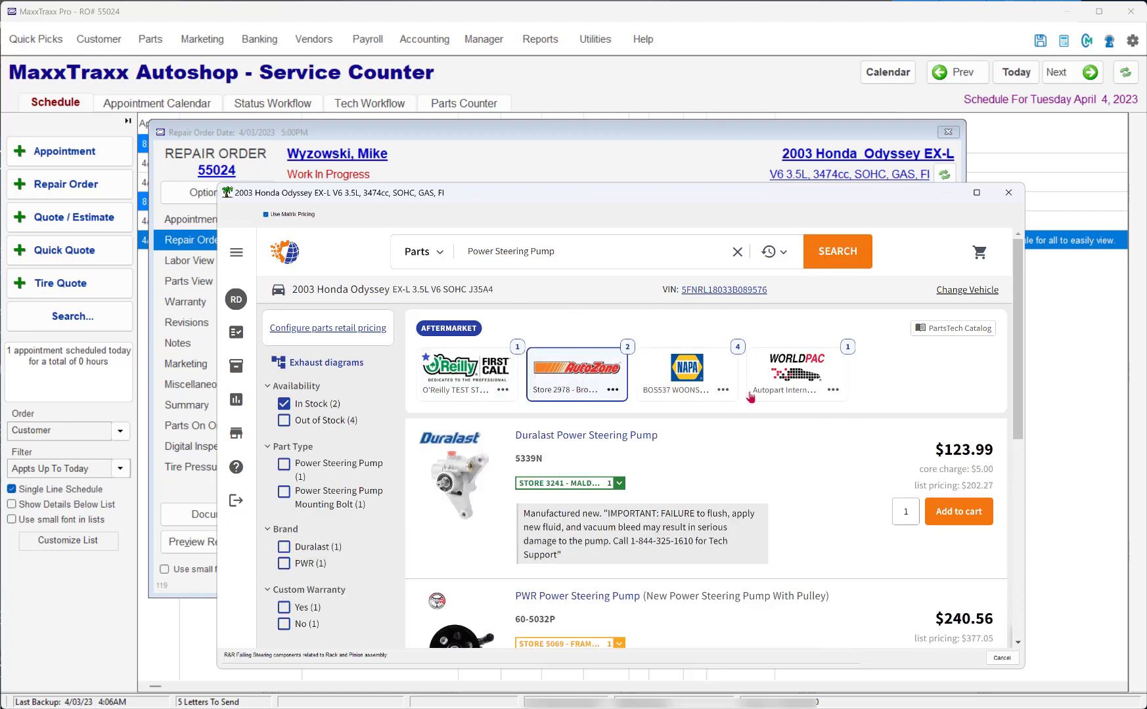
{"action": "left_click", "coordinate": [706, 390]}
{"action": "left_click", "coordinate": [789, 385]}
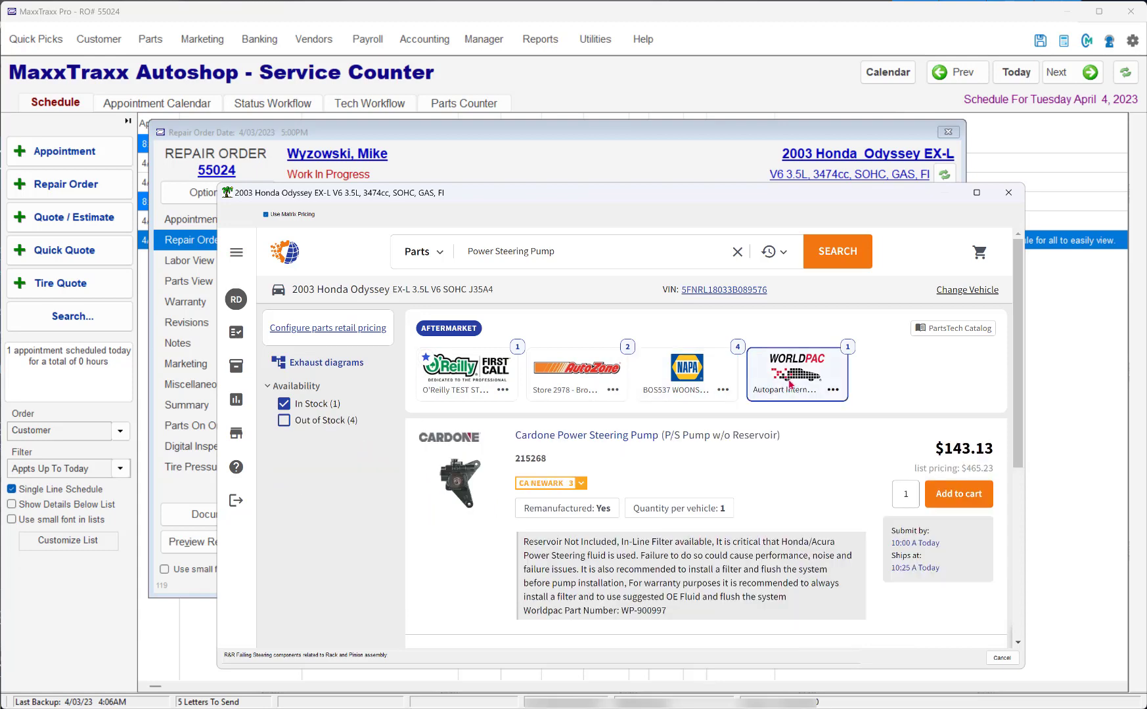
{"action": "left_click", "coordinate": [481, 393]}
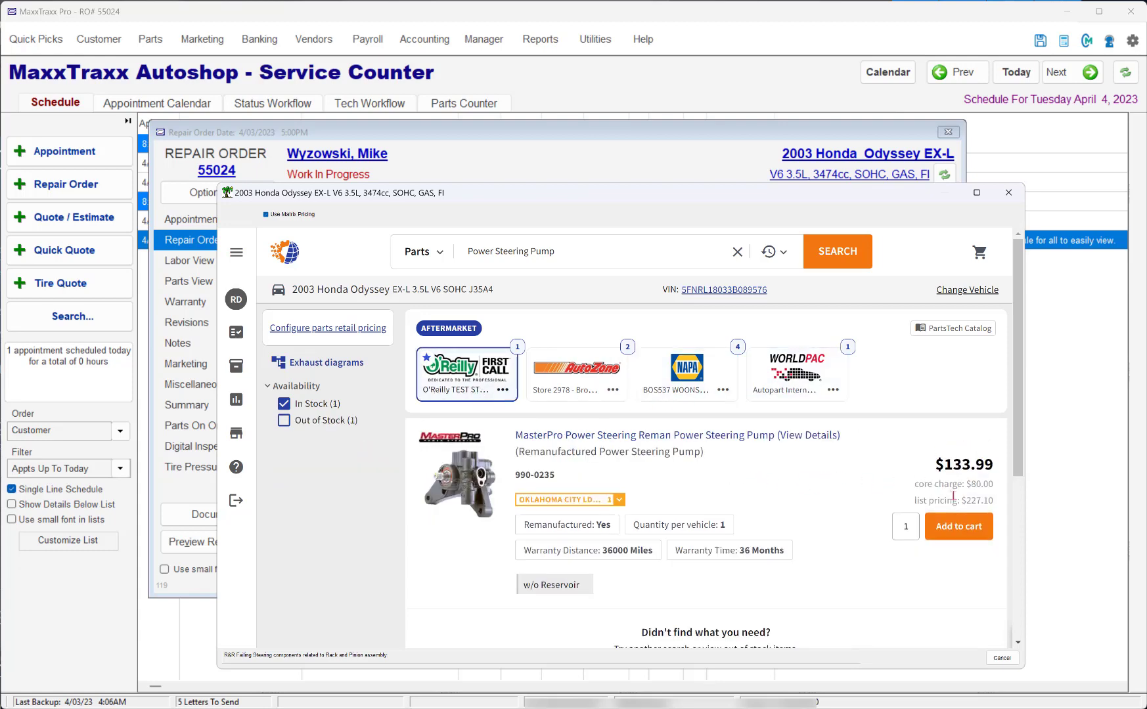
{"action": "left_click", "coordinate": [960, 537]}
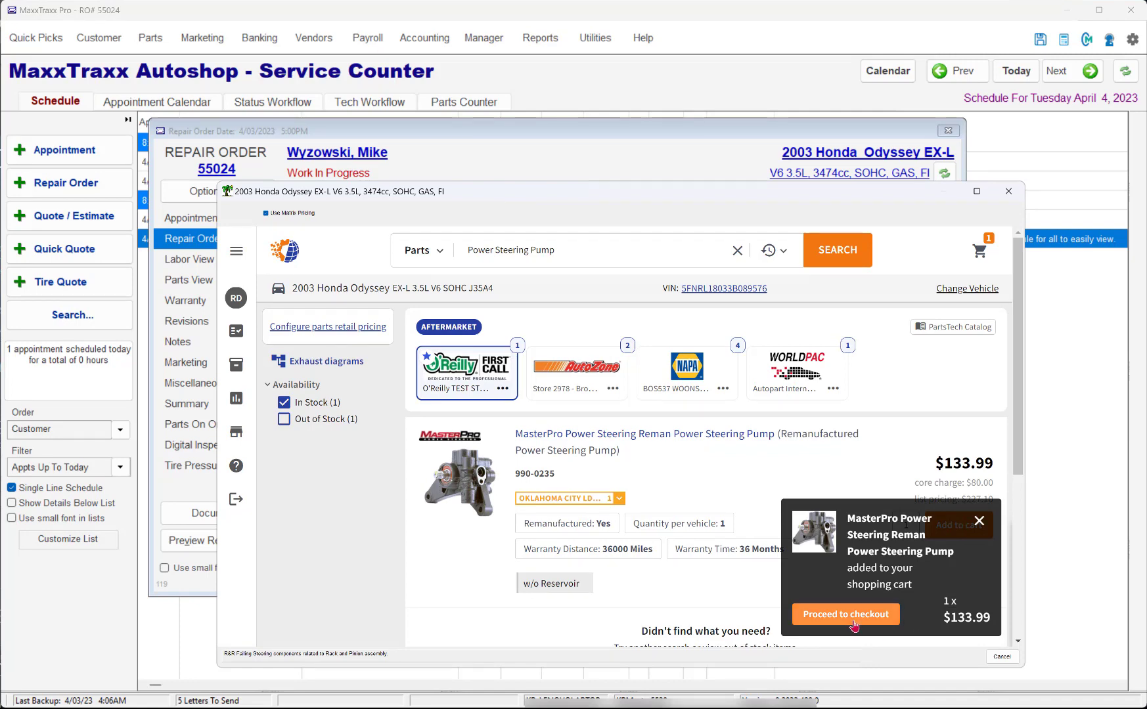
{"action": "left_click", "coordinate": [976, 526]}
Step: Replace the catalog search with "air filter" and choose the Cabin Air Filter suggestion
{"action": "left_click", "coordinate": [737, 250]}
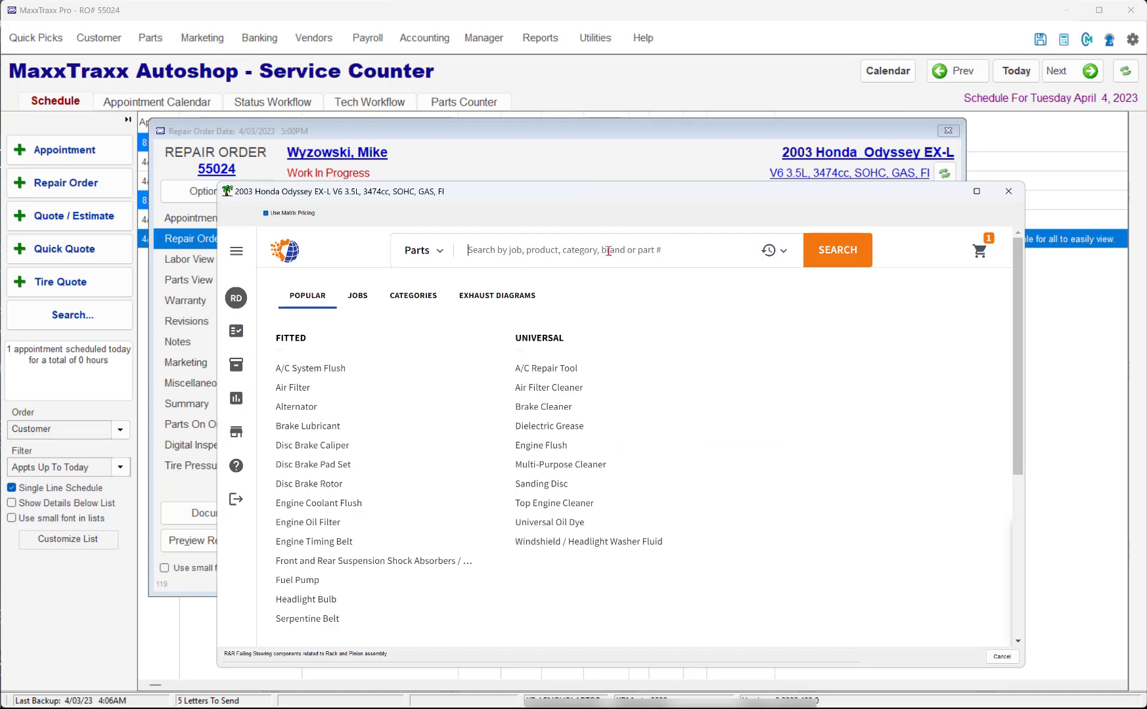
{"action": "type", "text": "air fi"}
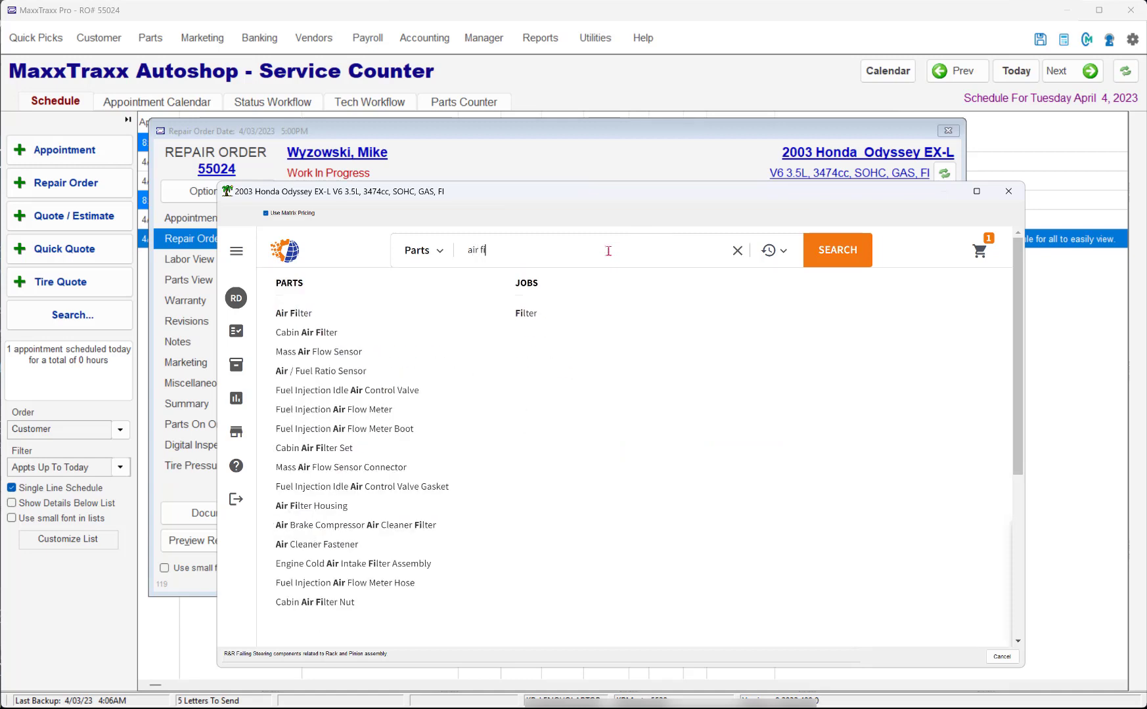
{"action": "type", "text": "lter"}
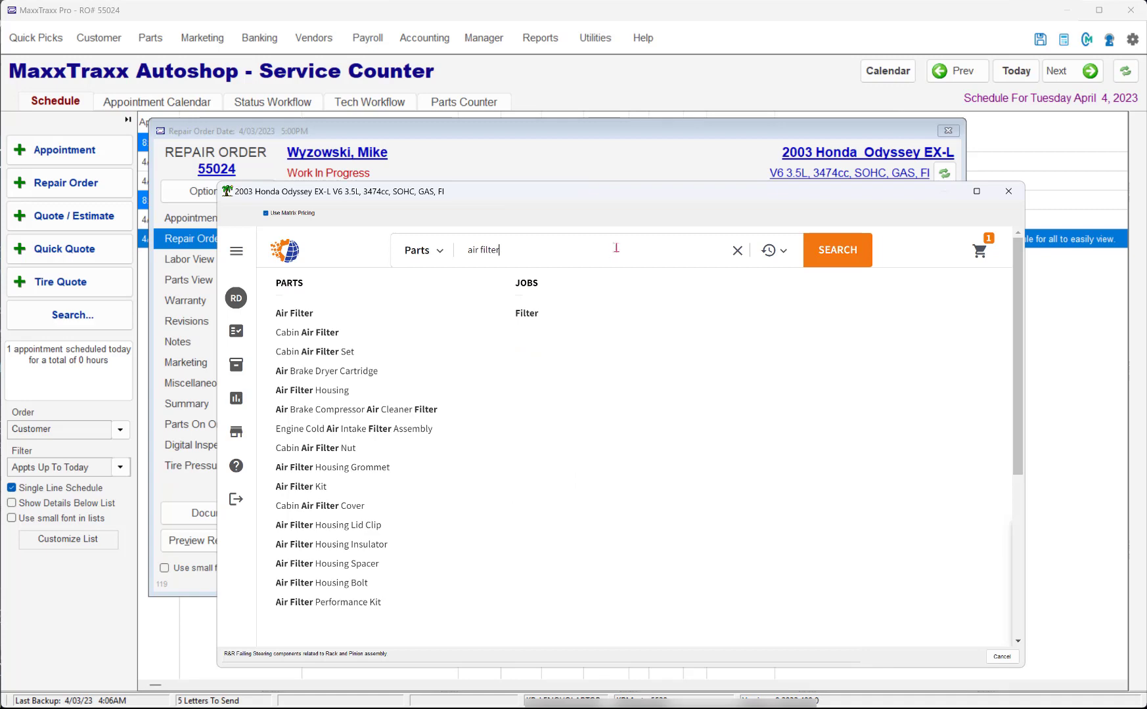
{"action": "left_click", "coordinate": [296, 333]}
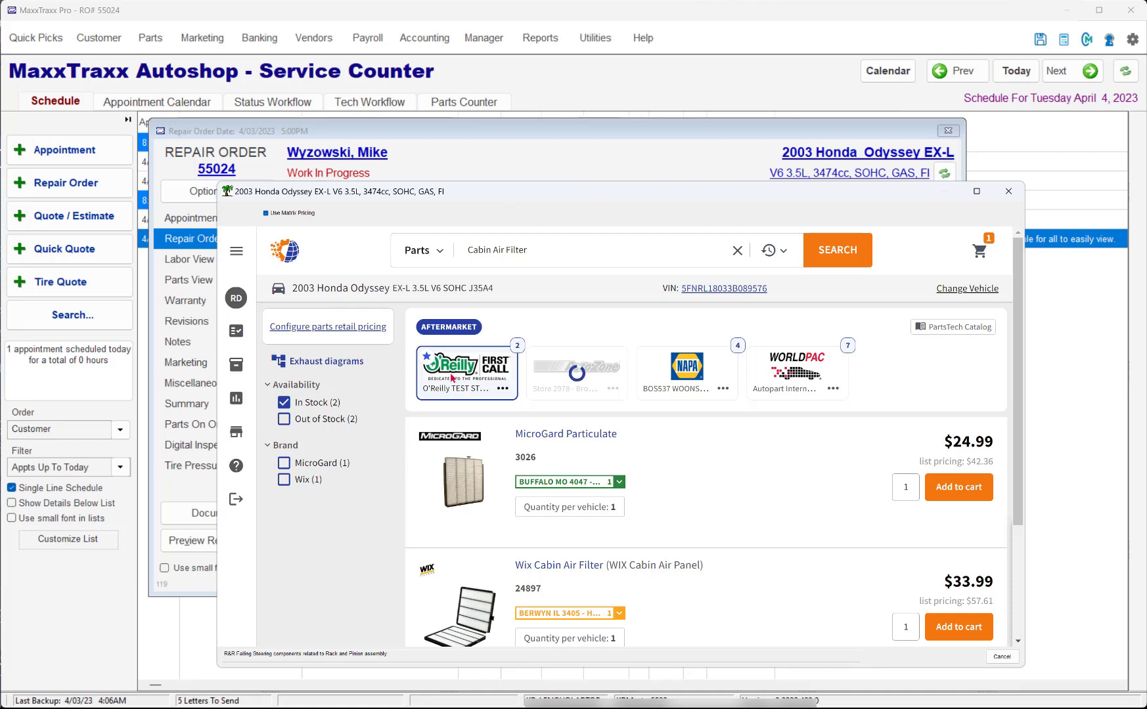
Step: Add AutoZone's charcoal STP Filters Cabin Air Filter CAF7770 to the cart
{"action": "scroll", "coordinate": [483, 453], "scroll_direction": "down", "scroll_amount": 3}
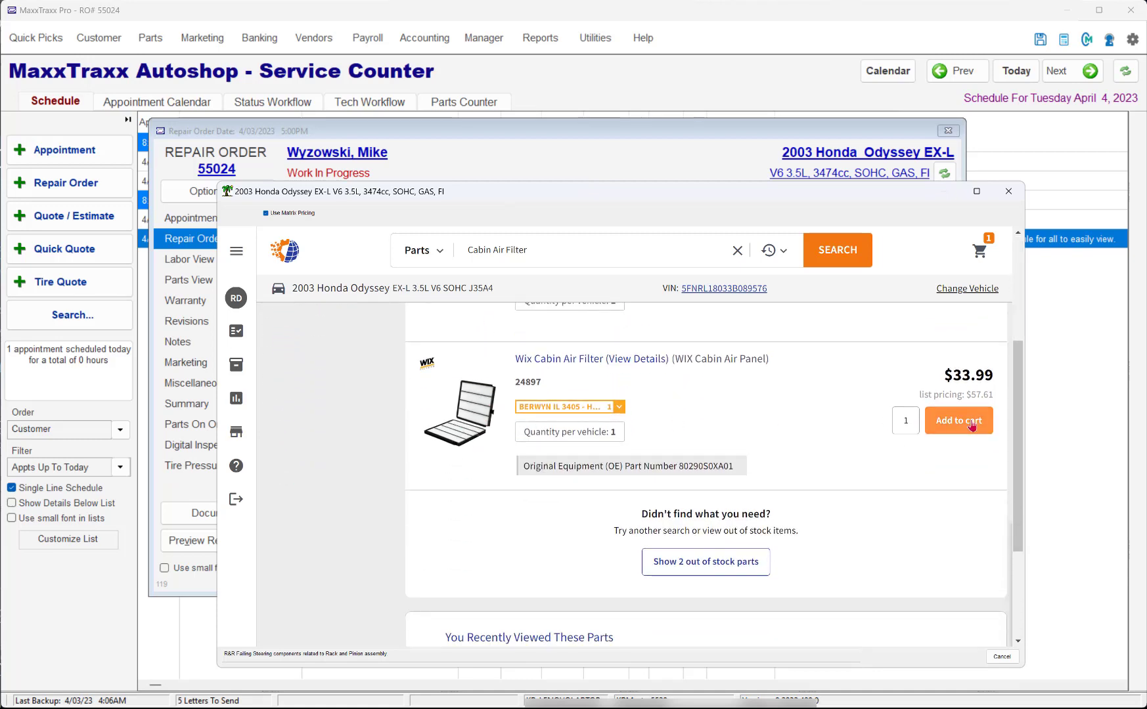
{"action": "scroll", "coordinate": [971, 426], "scroll_direction": "up", "scroll_amount": 3}
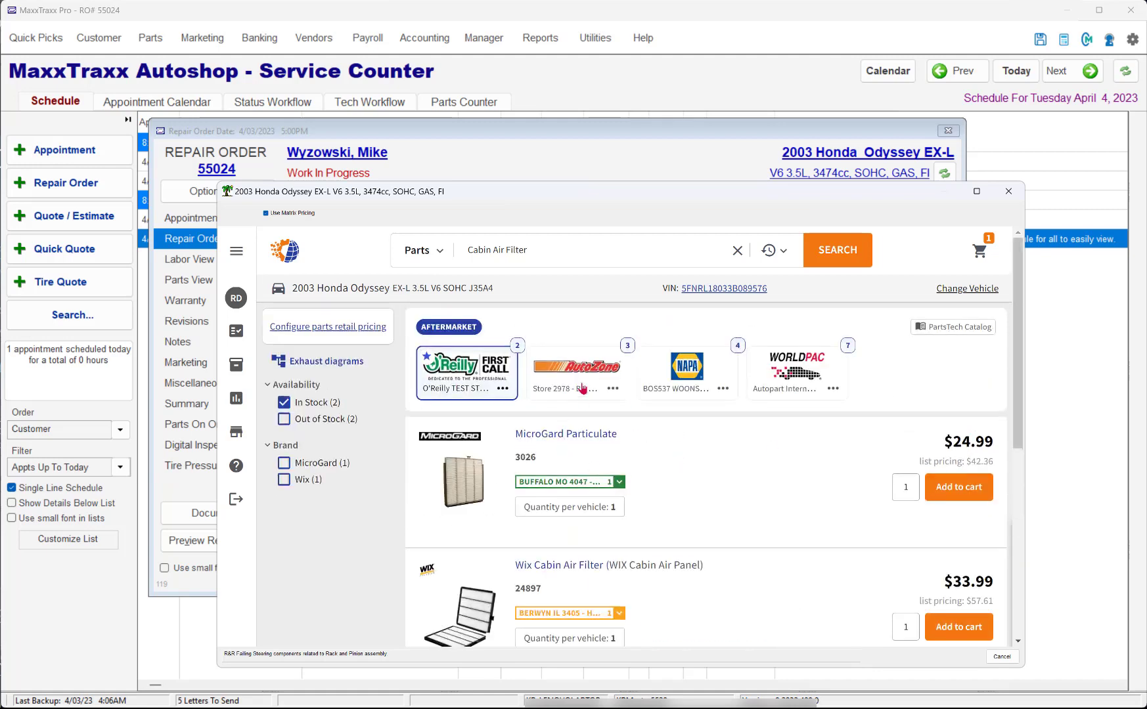
{"action": "left_click", "coordinate": [584, 375]}
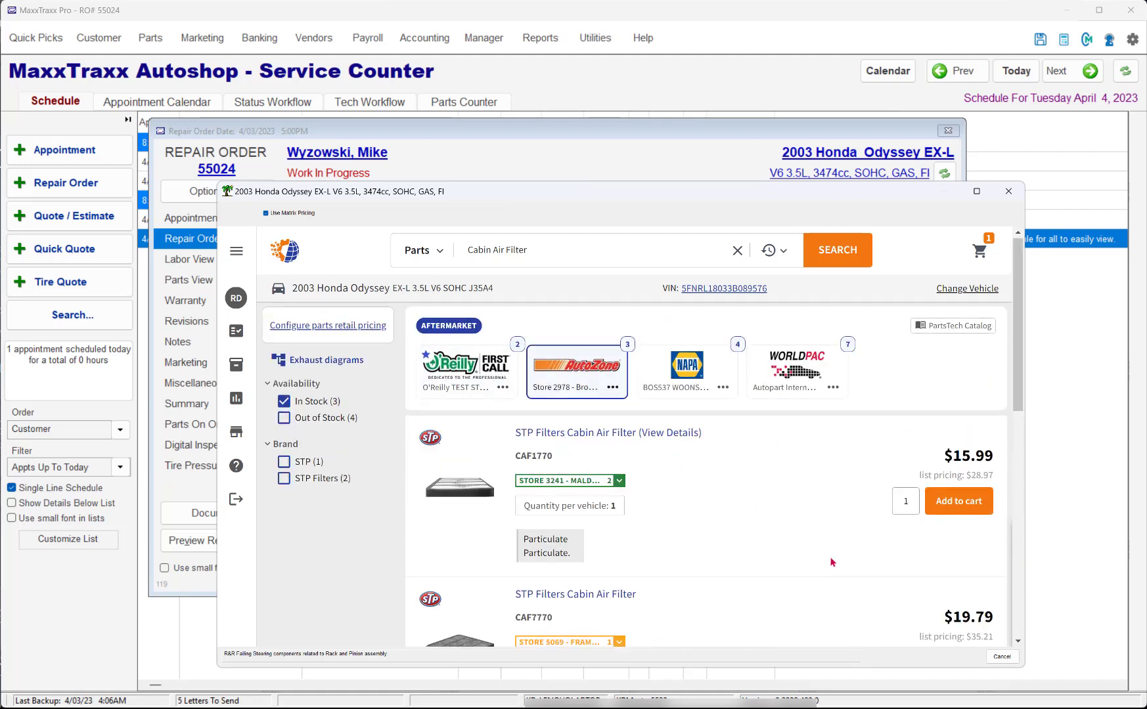
{"action": "scroll", "coordinate": [832, 562], "scroll_direction": "down", "scroll_amount": 1}
{"action": "scroll", "coordinate": [832, 562], "scroll_direction": "down", "scroll_amount": 1}
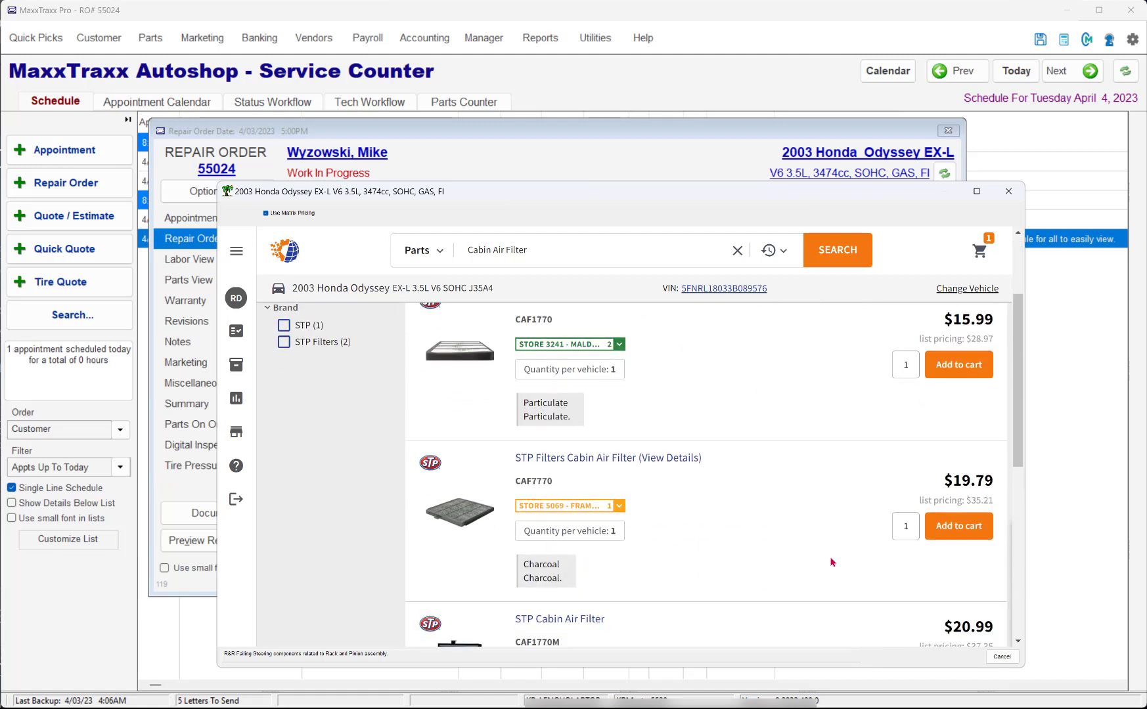
{"action": "left_click", "coordinate": [977, 530]}
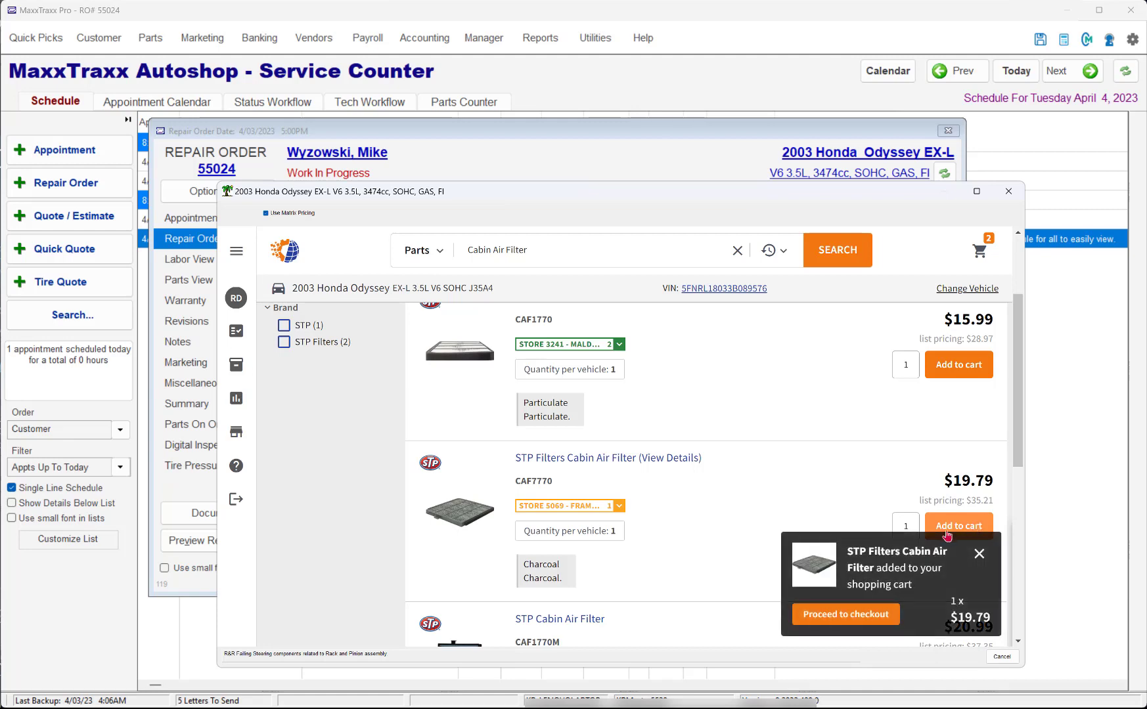
Step: Submit the cart as a quote, matching the vendor to AutoZone and marking the pump's core as received with no deposit charged
{"action": "left_click", "coordinate": [853, 617]}
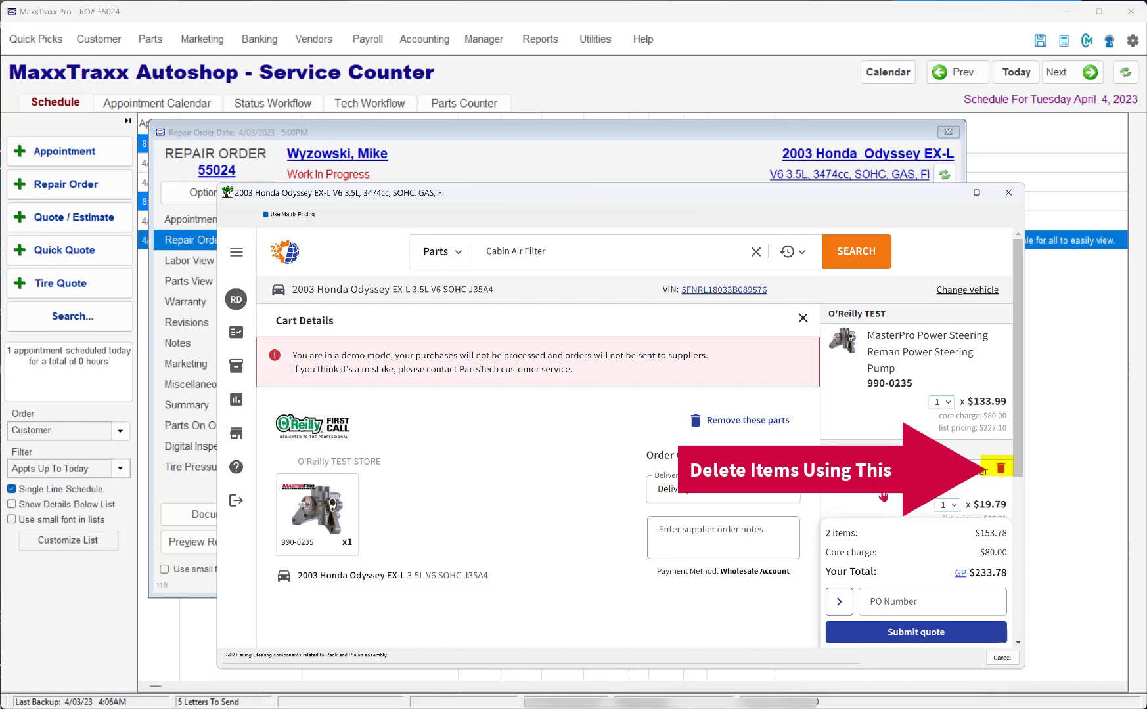
{"action": "left_click", "coordinate": [907, 638]}
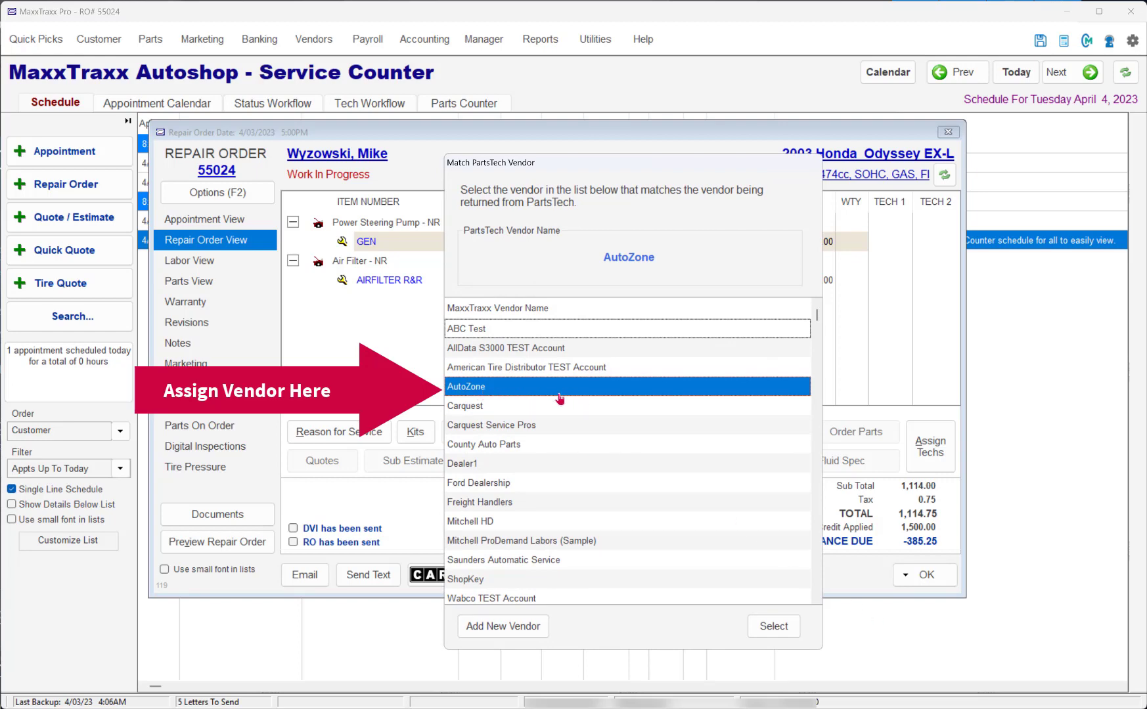
{"action": "left_click", "coordinate": [773, 628]}
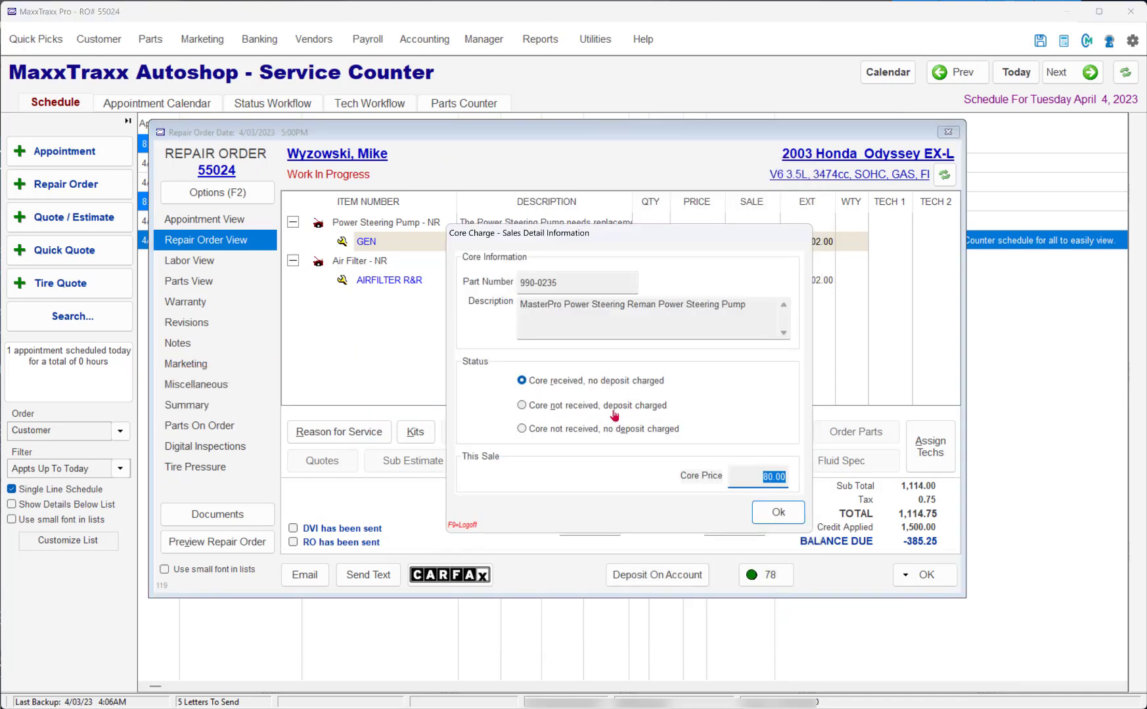
{"action": "left_click", "coordinate": [775, 513]}
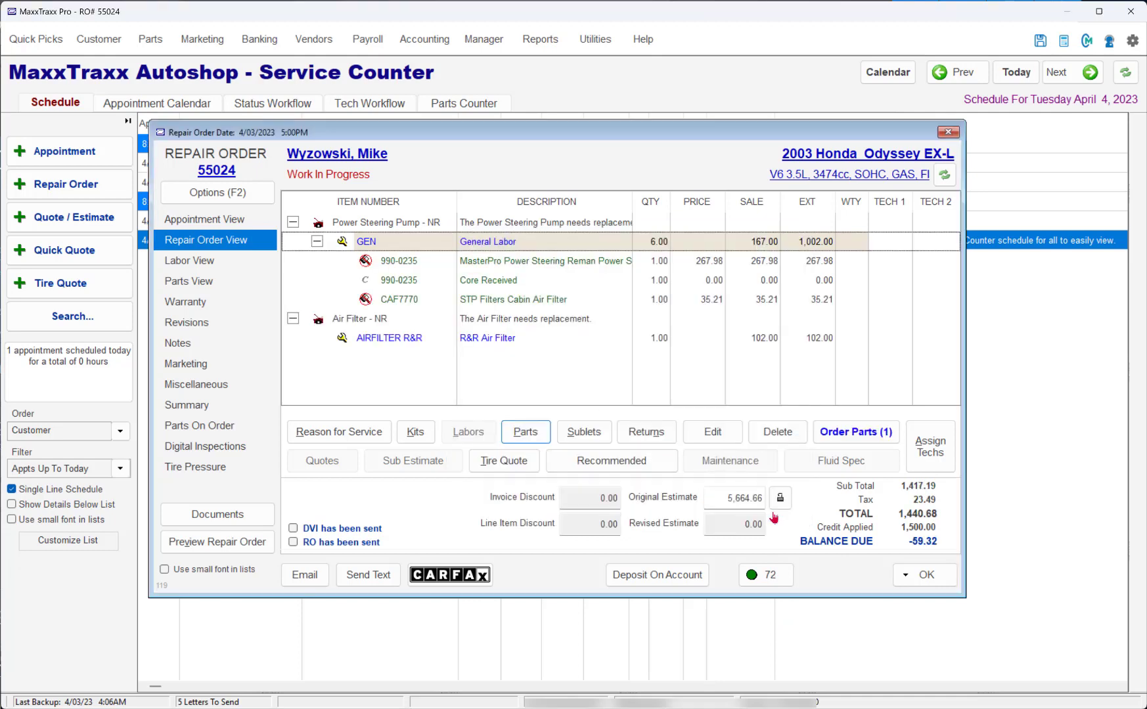
Step: Move the STP Filters Cabin Air Filter line from General Labor to the R&R Air Filter labor
{"action": "left_click", "coordinate": [412, 307]}
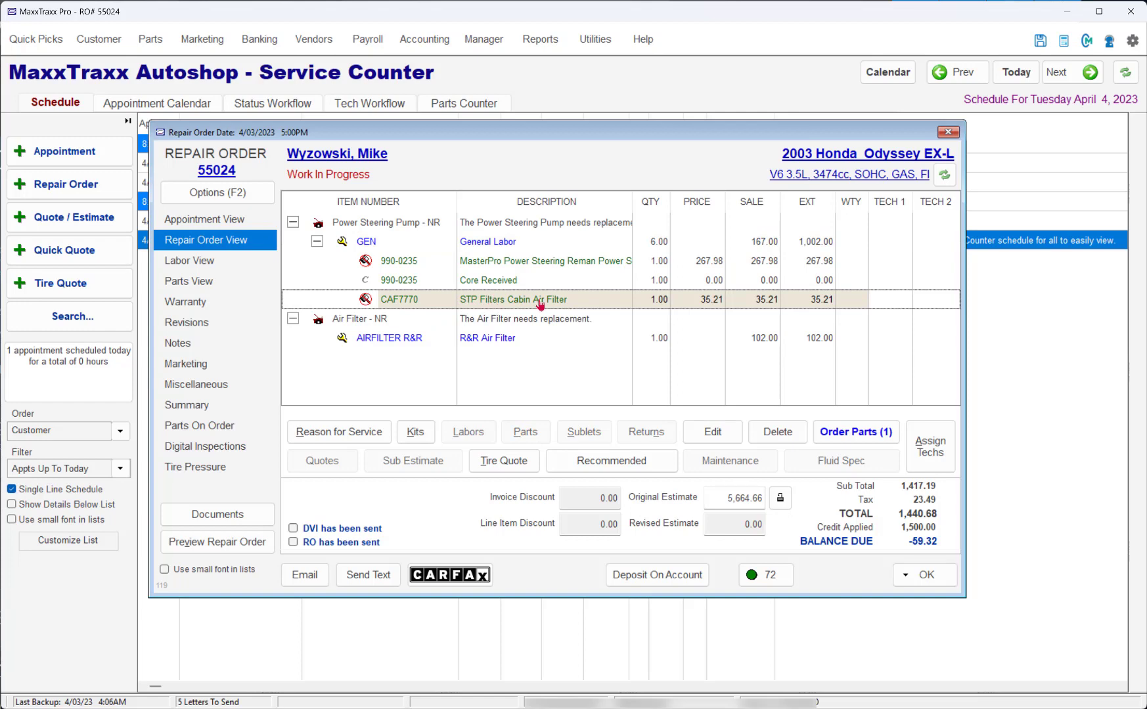
{"action": "left_click_drag", "start_coordinate": [588, 299], "coordinate": [588, 350]}
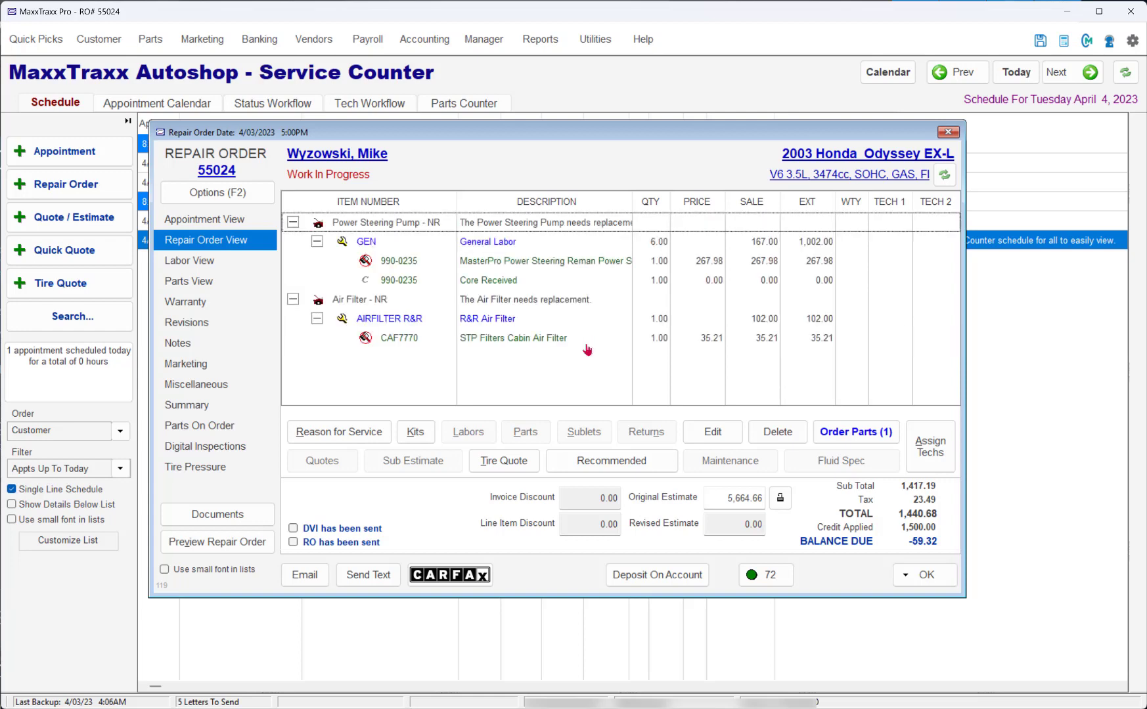
{"action": "left_click", "coordinate": [559, 265]}
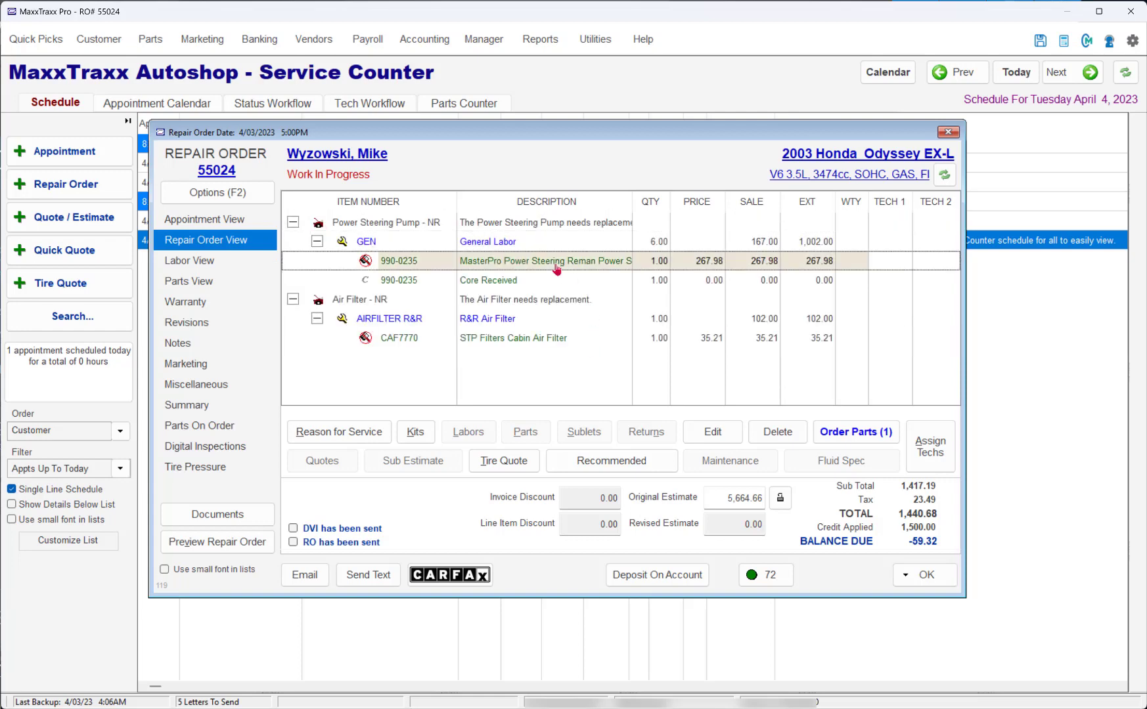
{"action": "left_click", "coordinate": [510, 287]}
{"action": "left_click", "coordinate": [515, 345]}
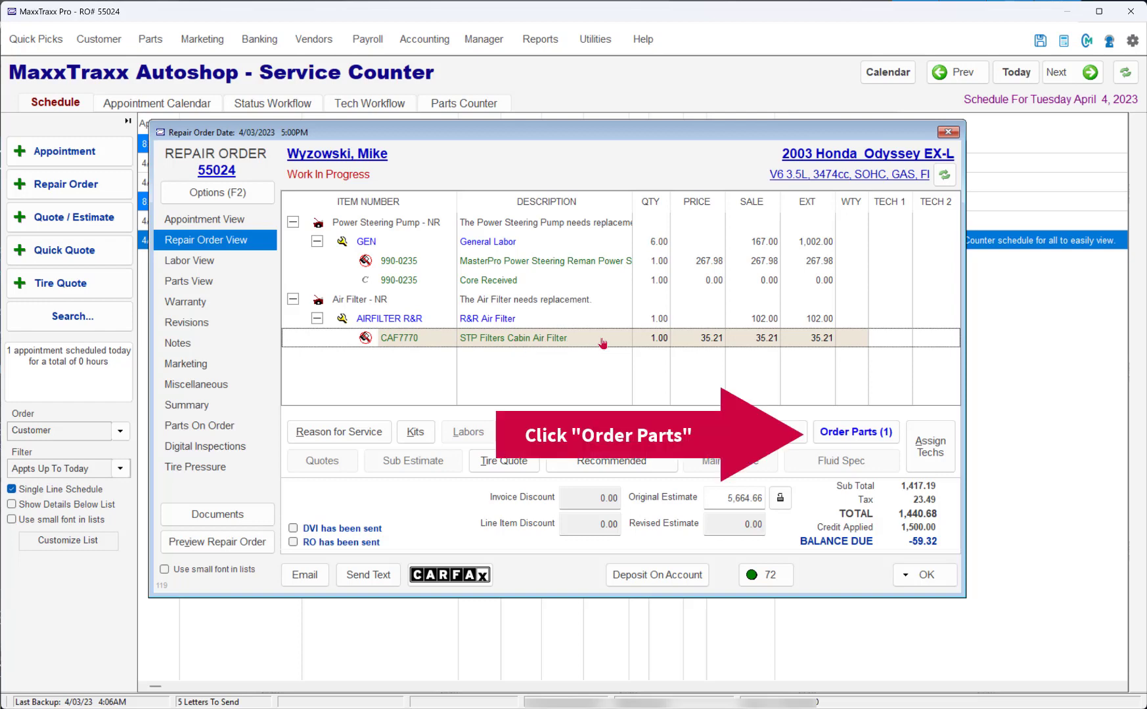
Step: Check the list of parts needing to be ordered, exit it without ordering, and save the repair order without changing its status
{"action": "left_click", "coordinate": [847, 435]}
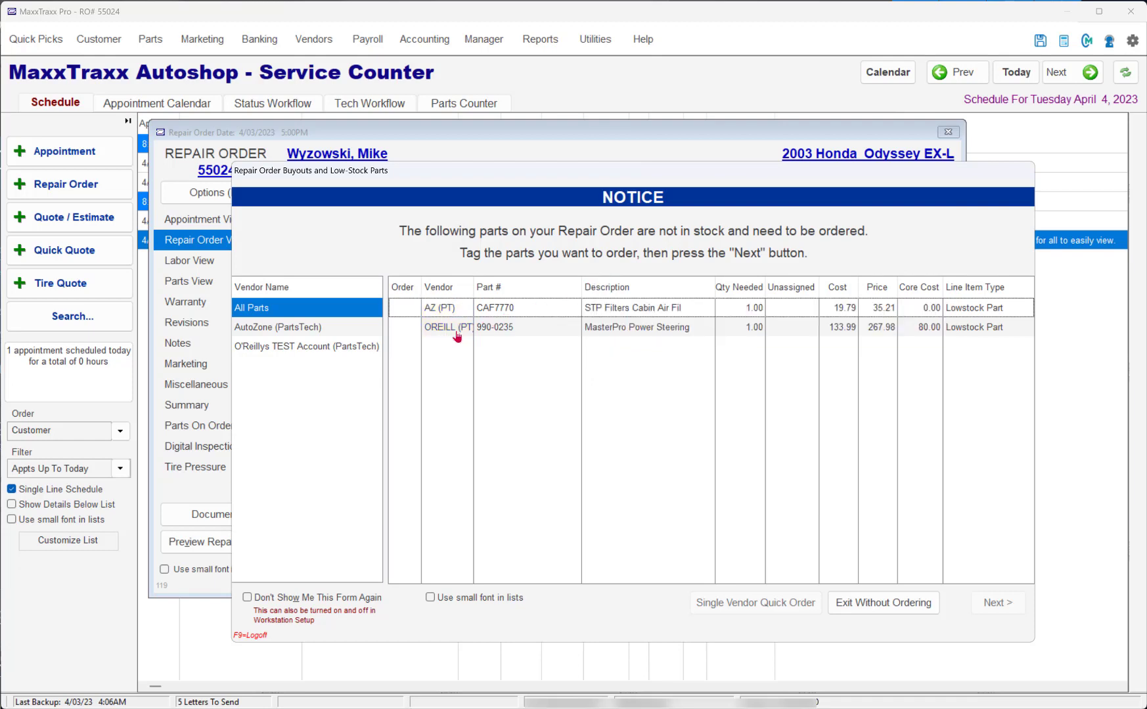
{"action": "left_click", "coordinate": [913, 601]}
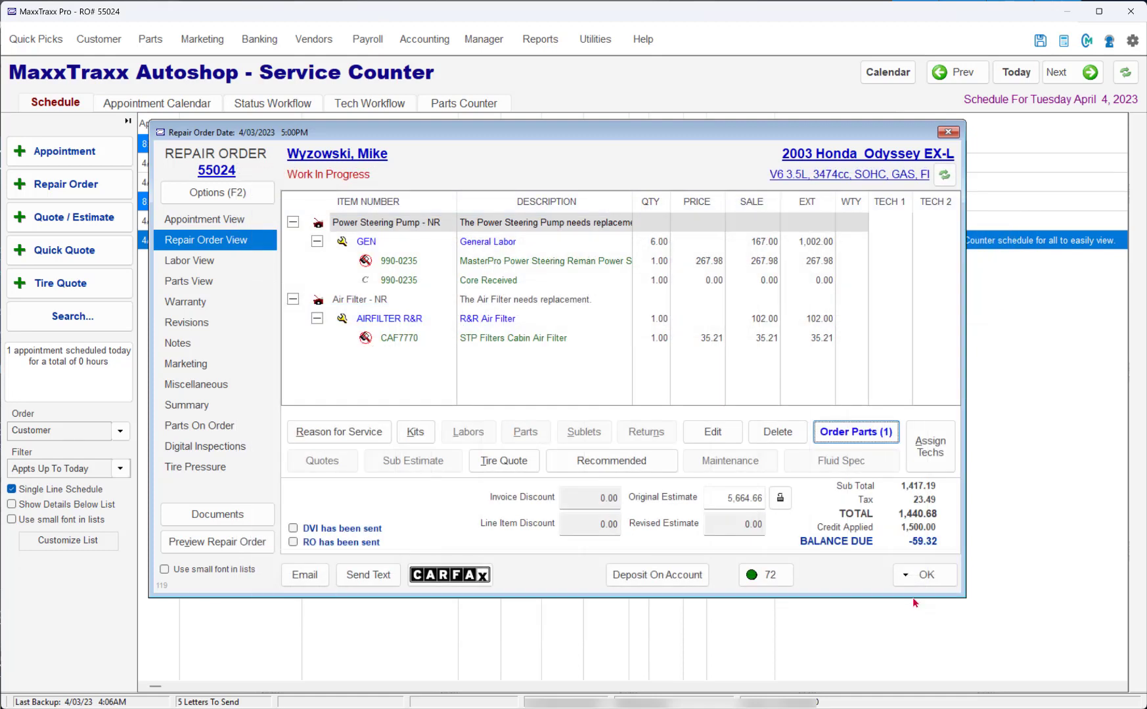
{"action": "left_click", "coordinate": [915, 580]}
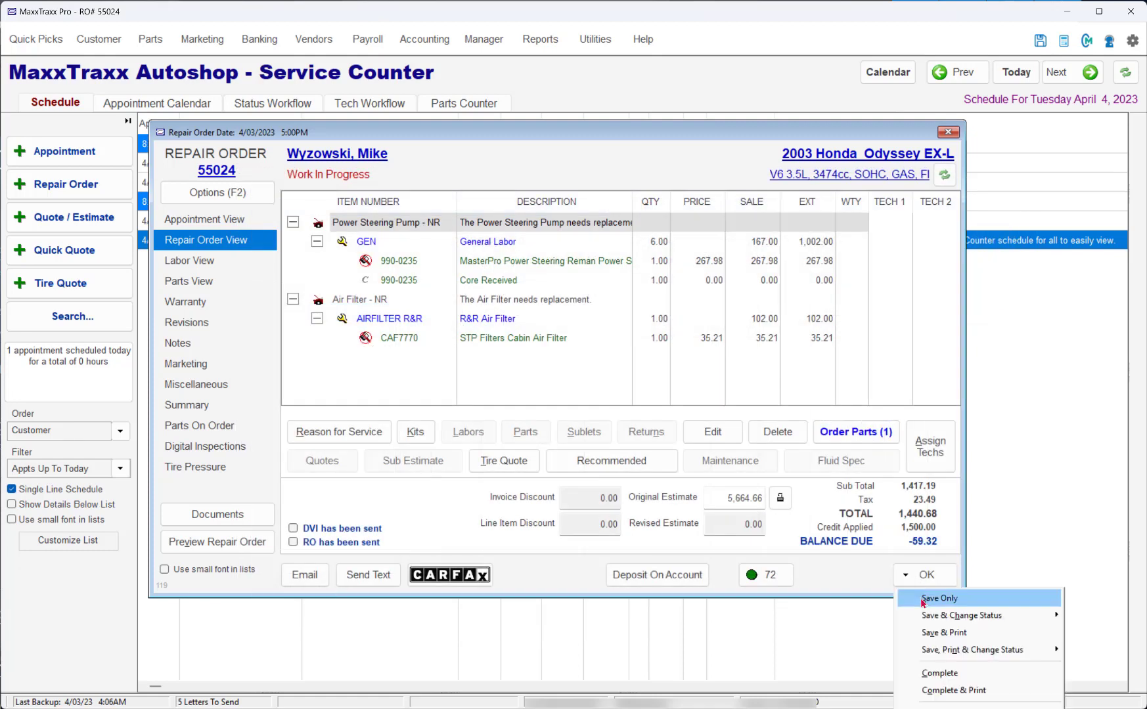
{"action": "left_click", "coordinate": [923, 601]}
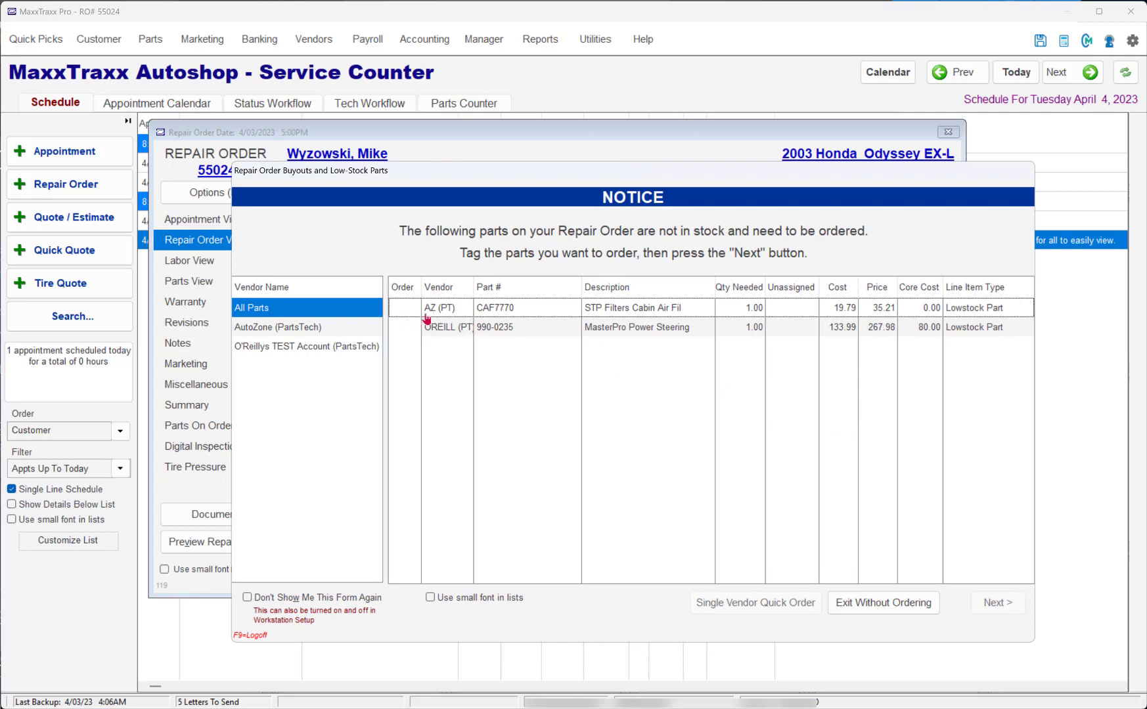
Step: Tag the AutoZone cabin air filter CAF7770 for ordering and create a Single Vendor Quick Order
{"action": "left_click", "coordinate": [405, 316]}
{"action": "left_click", "coordinate": [406, 316]}
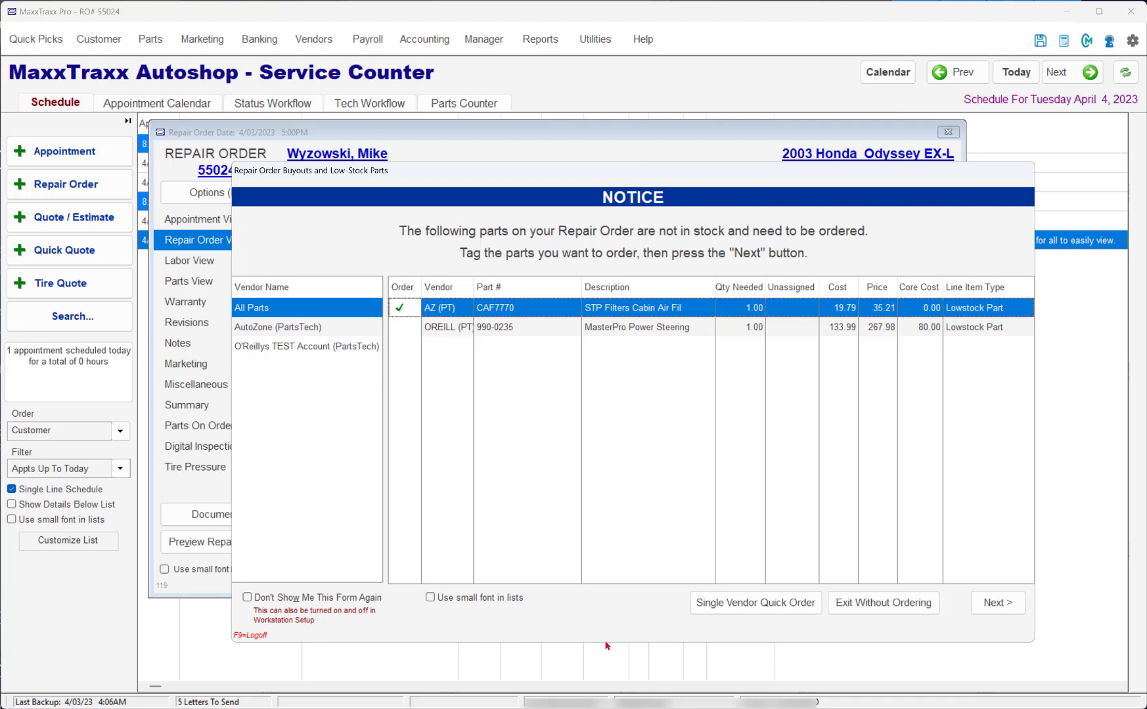
{"action": "left_click", "coordinate": [759, 607]}
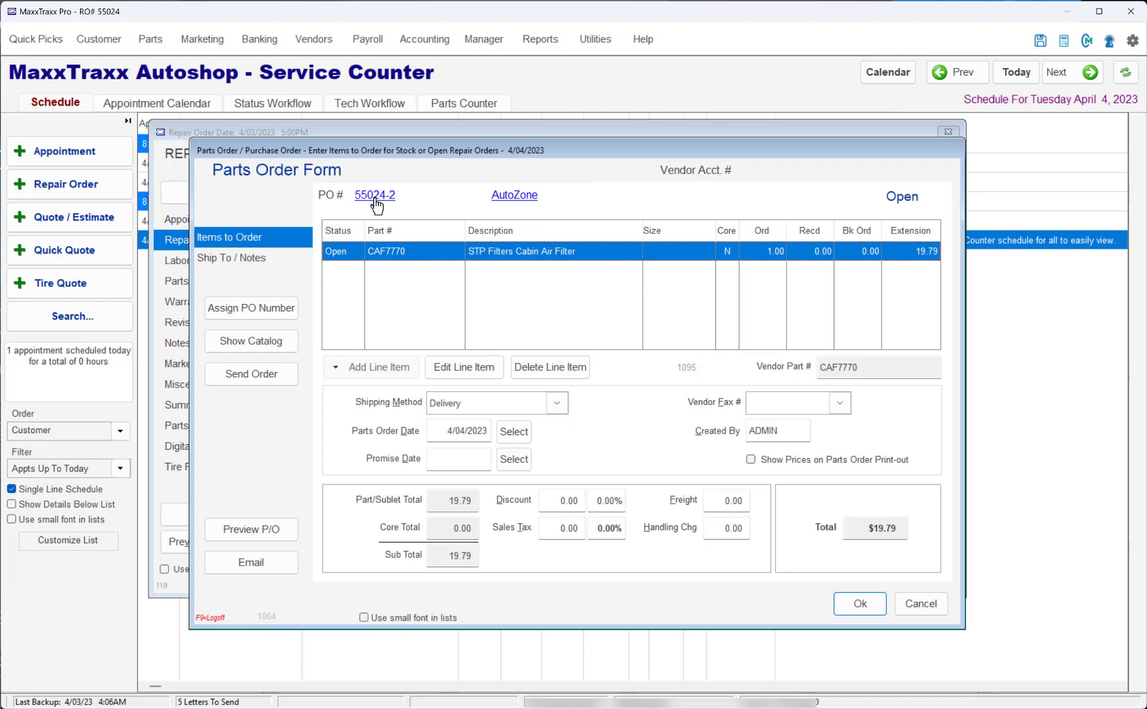
Step: Send the cabin air filter purchase order to AutoZone and dismiss the notice
{"action": "left_click", "coordinate": [243, 386]}
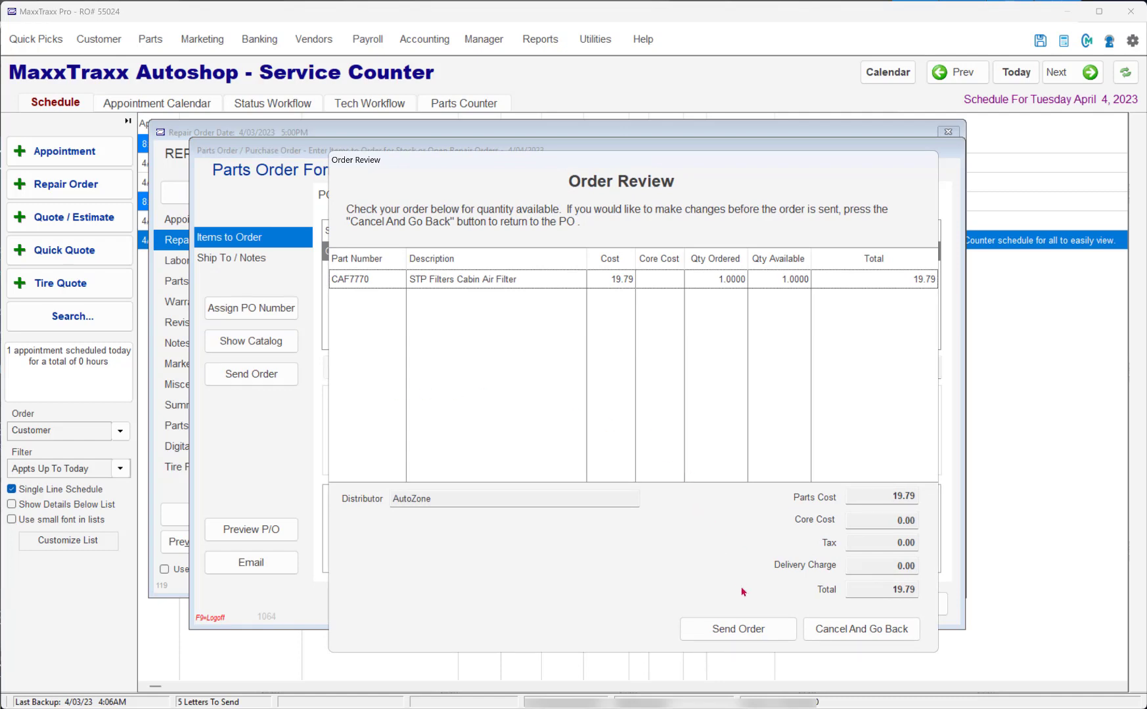
{"action": "left_click", "coordinate": [737, 629]}
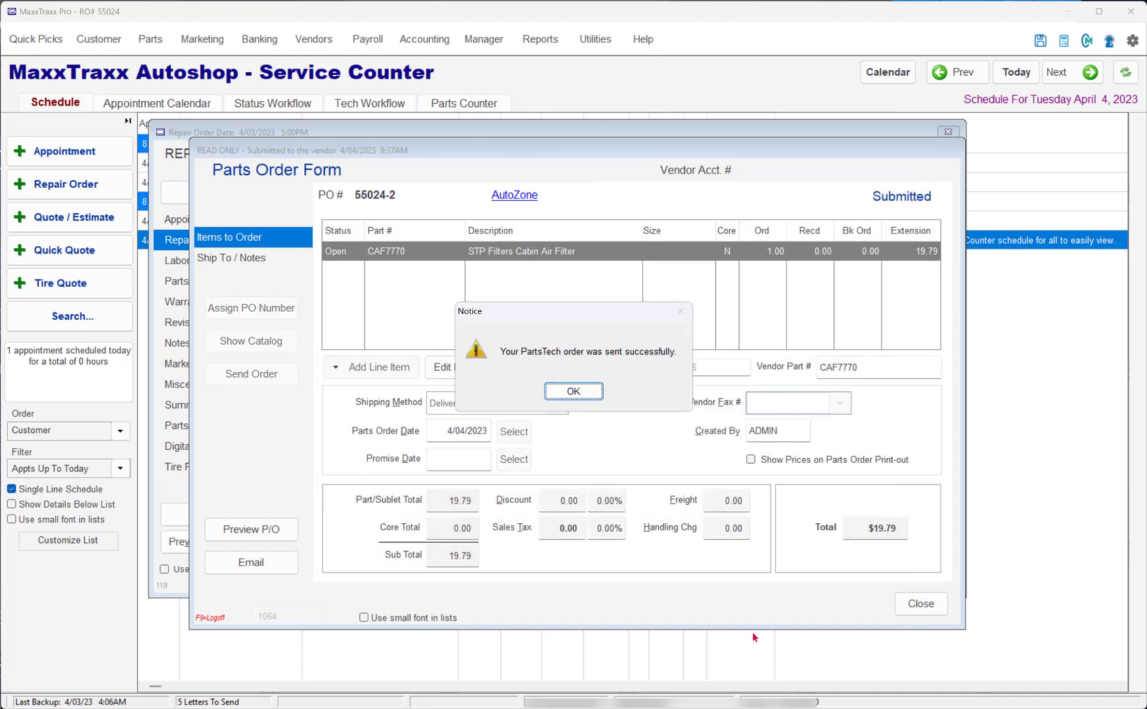
{"action": "left_click", "coordinate": [573, 392]}
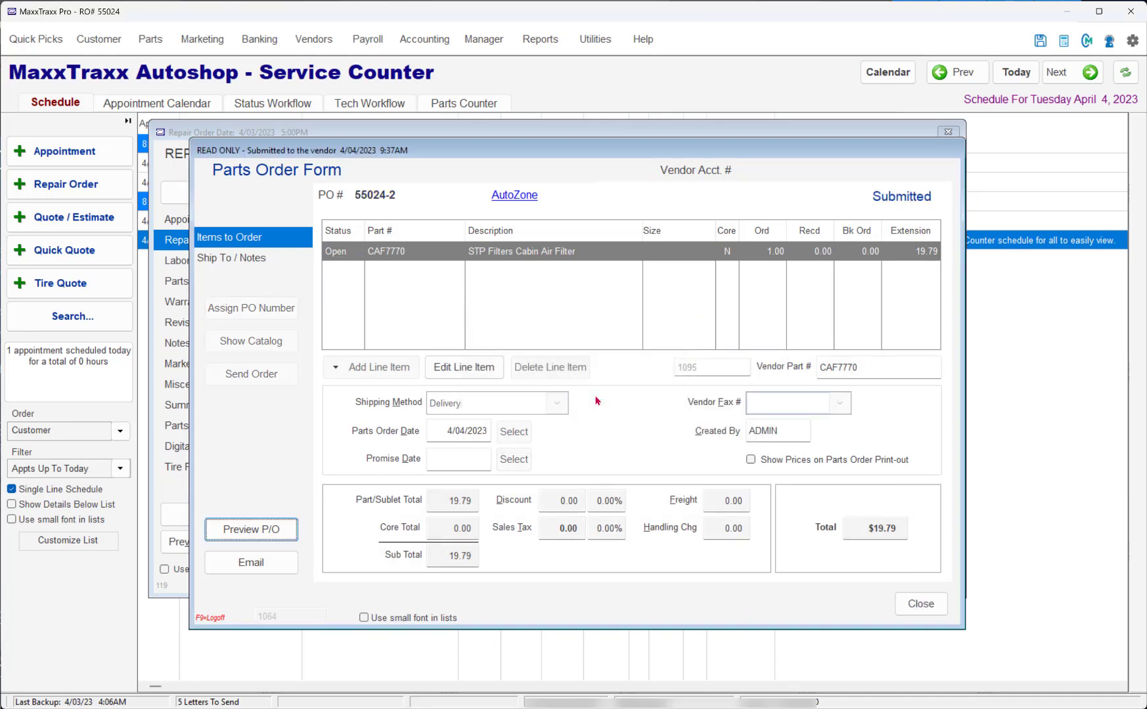